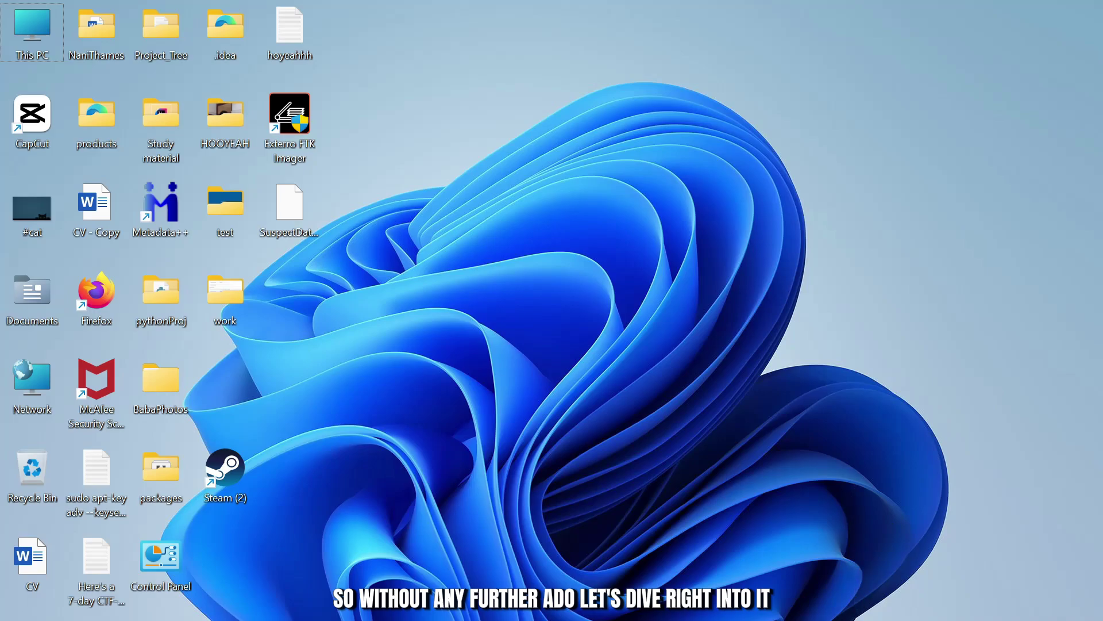
- Open Task Manager, look at the CTF Loader process's actions without ending it, then close Task Manager
right_click(920, 616)
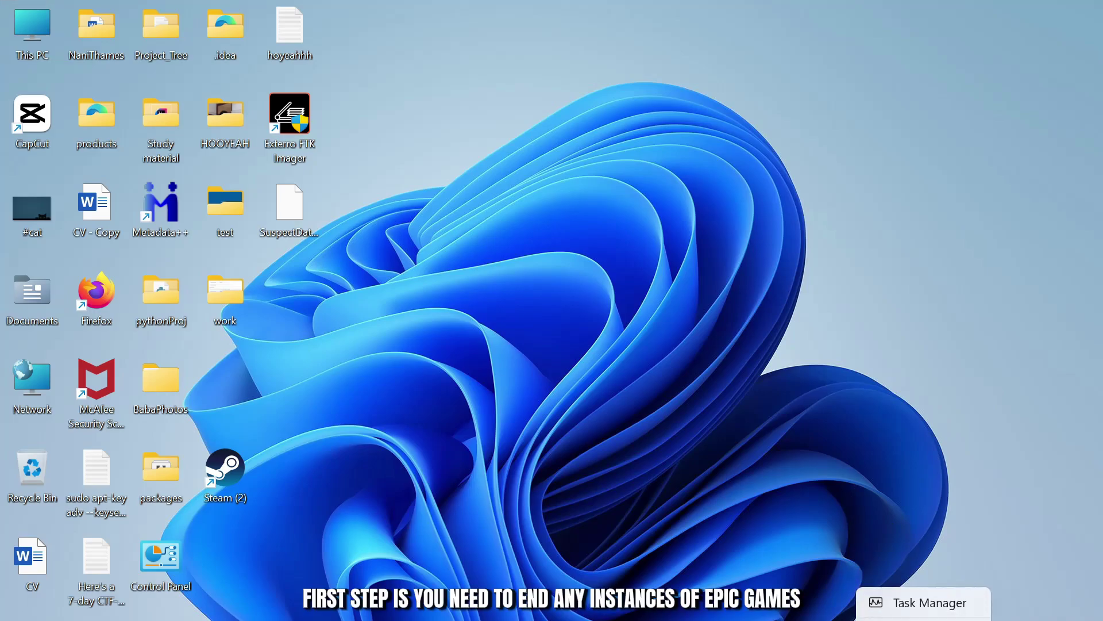
click(920, 612)
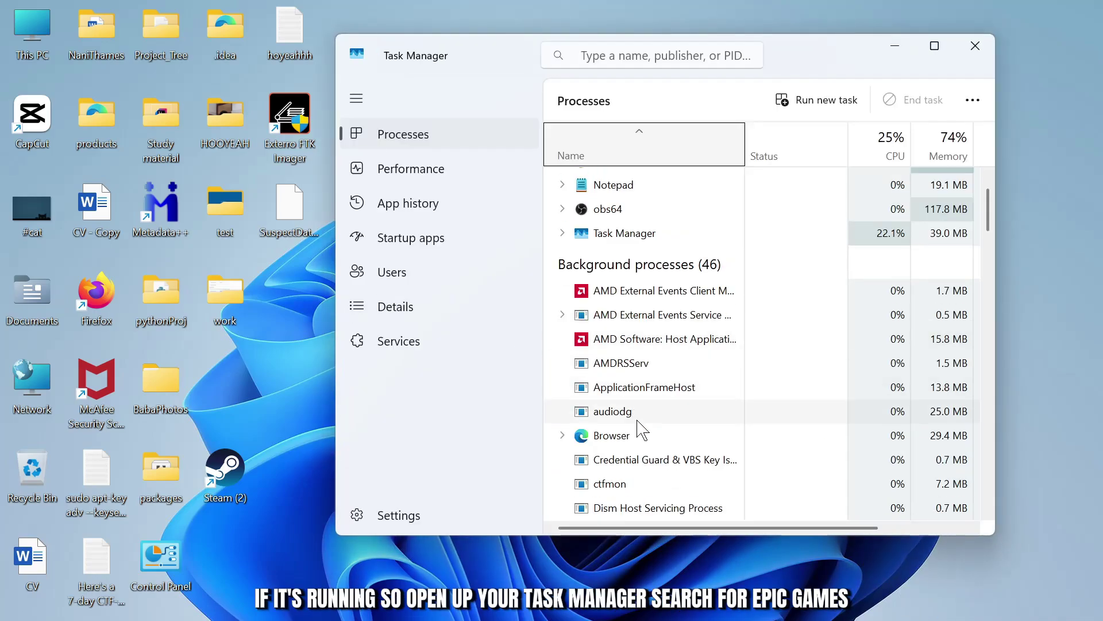
scroll(654, 341, down, 3)
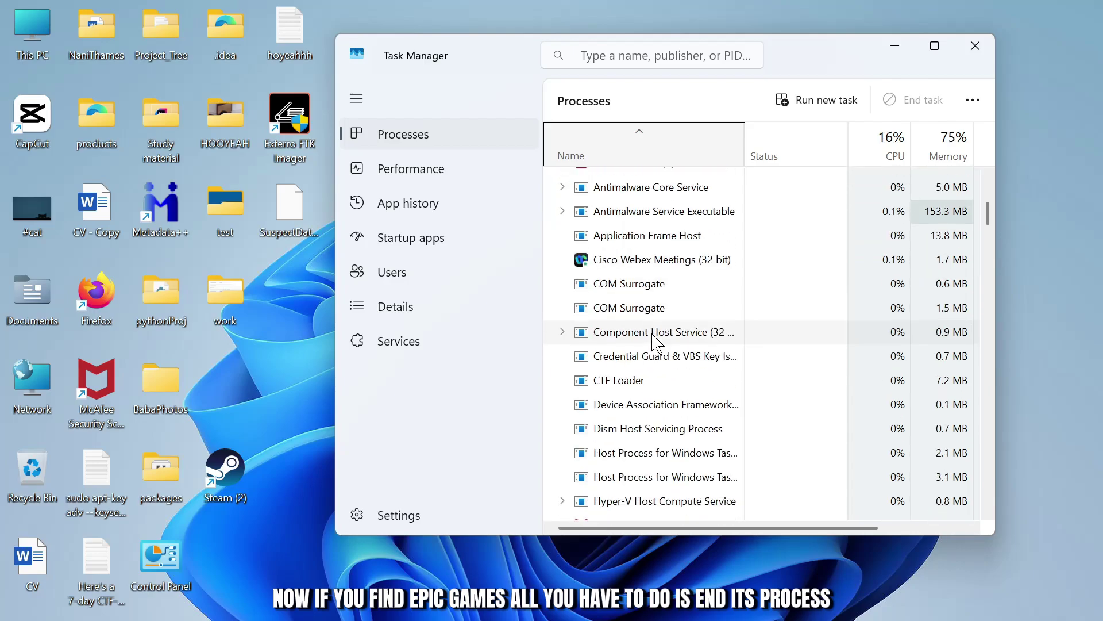
scroll(654, 341, down, 2)
scroll(657, 333, down, 1)
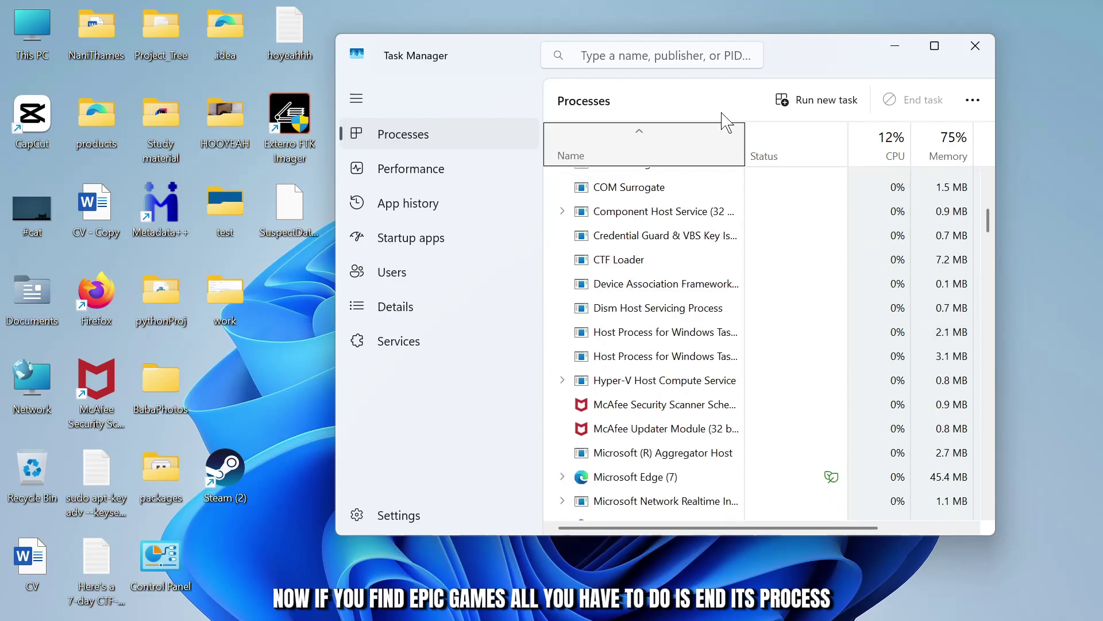
drag(801, 61, 756, 3)
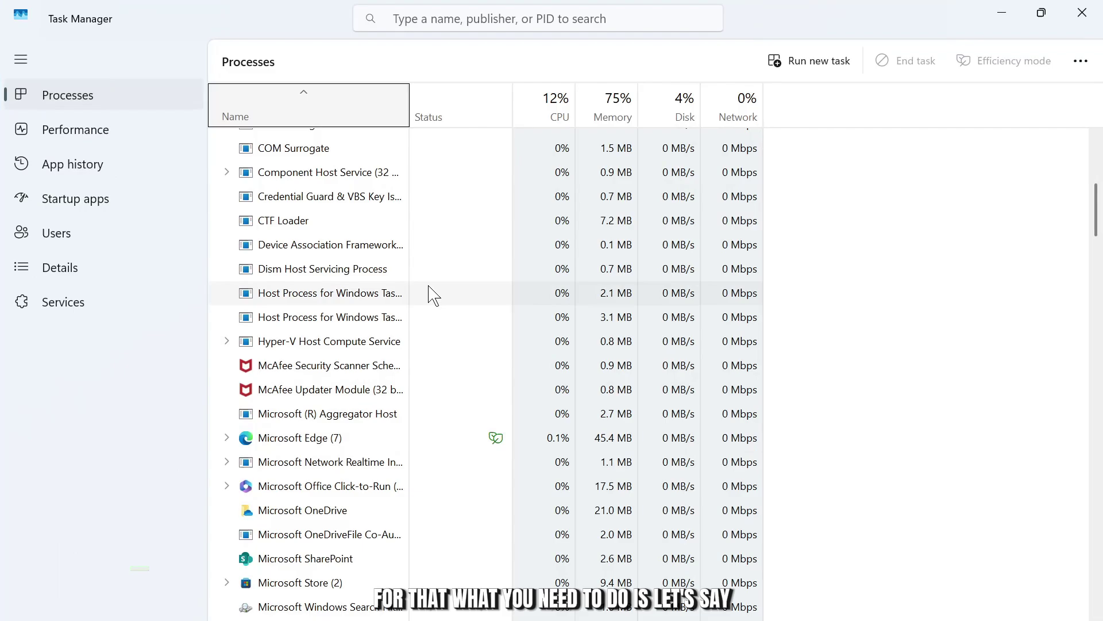
click(303, 226)
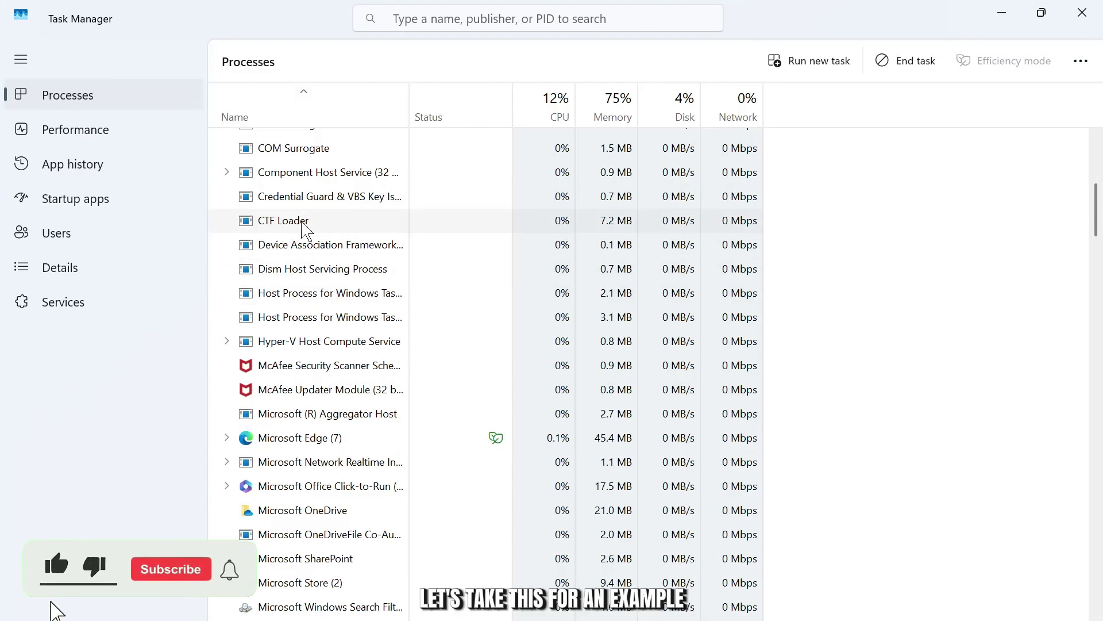
right_click(302, 226)
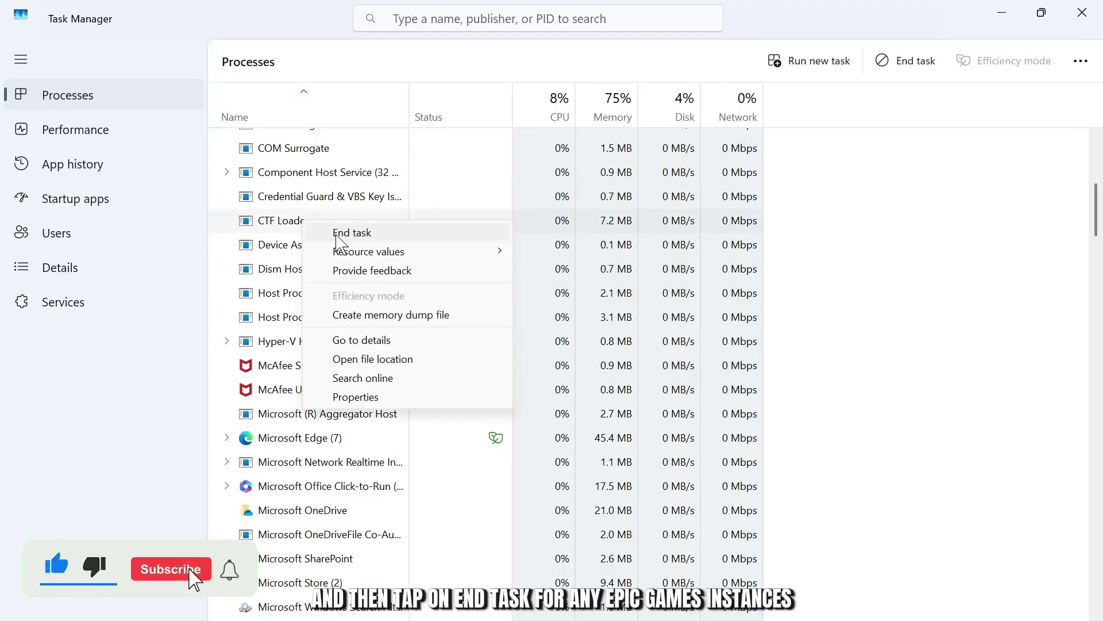
click(201, 478)
scroll(317, 530, down, 1)
scroll(316, 531, down, 3)
scroll(316, 530, down, 3)
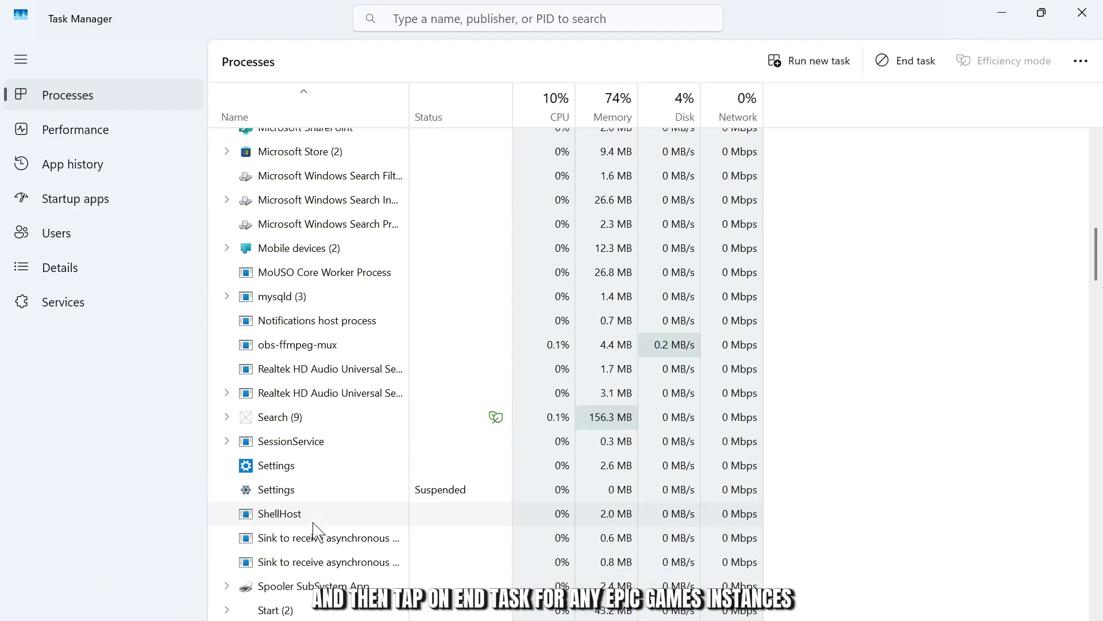
scroll(316, 531, down, 3)
scroll(316, 530, down, 4)
scroll(316, 531, down, 5)
scroll(317, 531, down, 4)
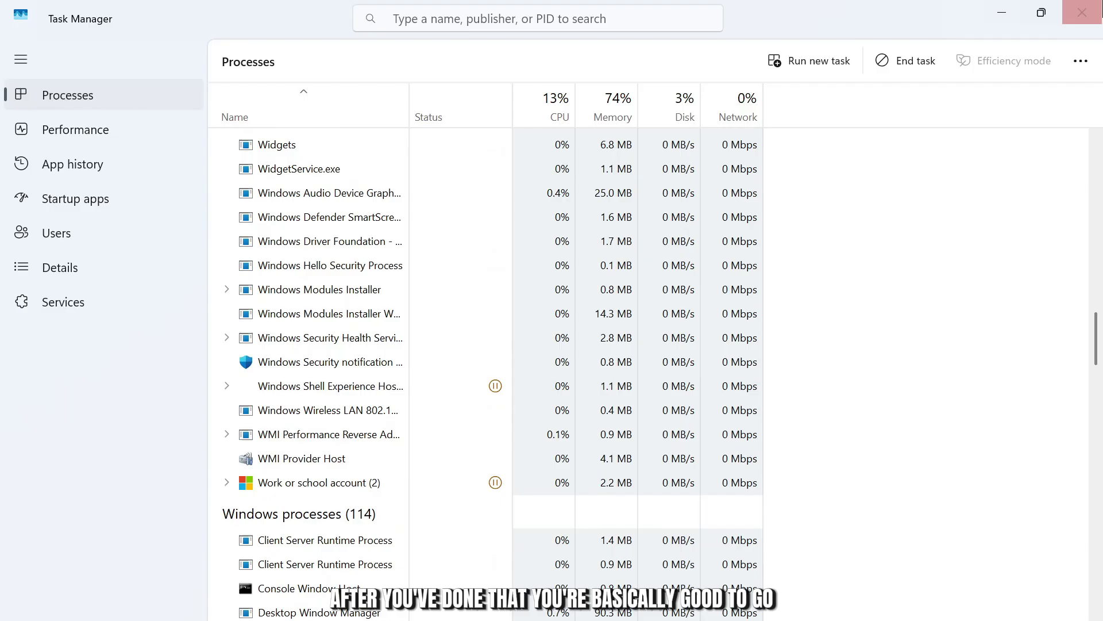
click(1083, 13)
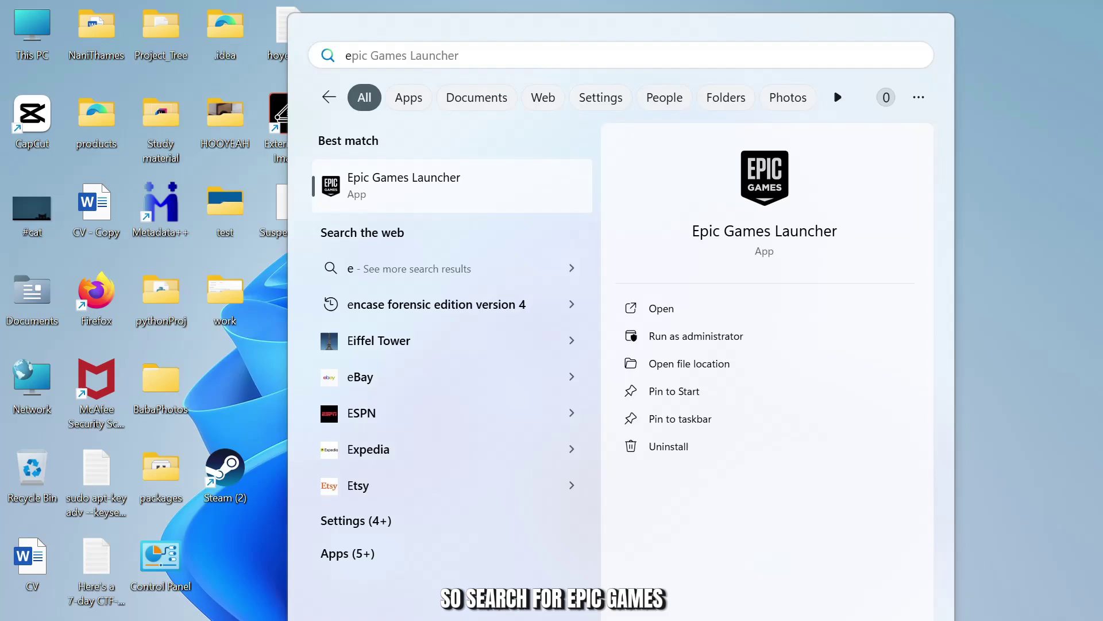
text(ecp)
- Search 'epic' and open the Epic Games Launcher shortcut's Properties from its file location
key(BackSpace)
key(BackSpace)
text(pic)
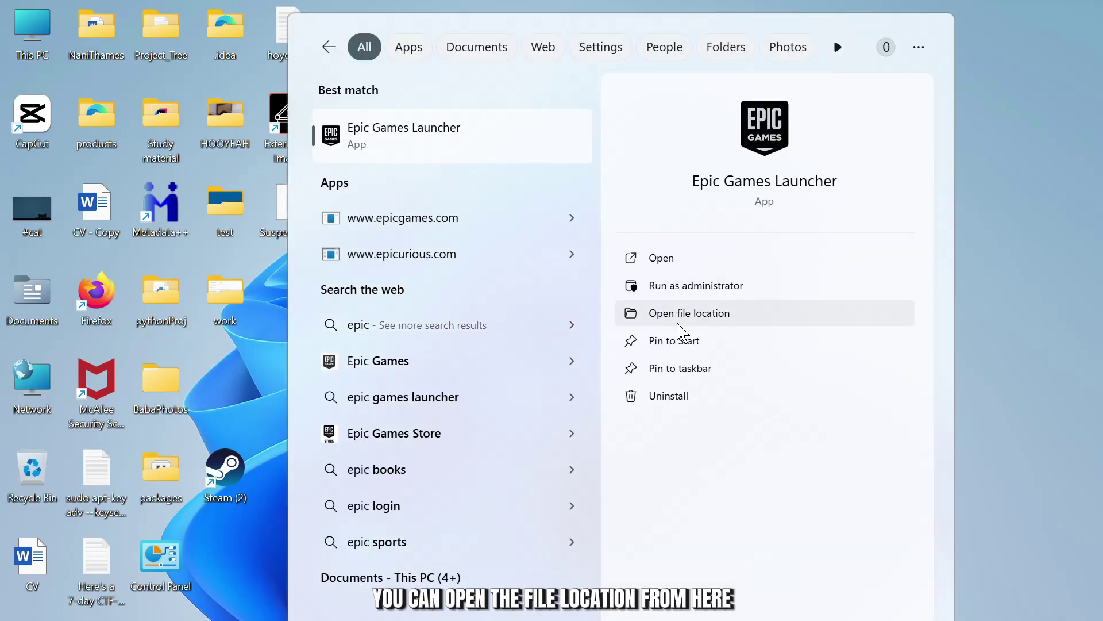
click(677, 318)
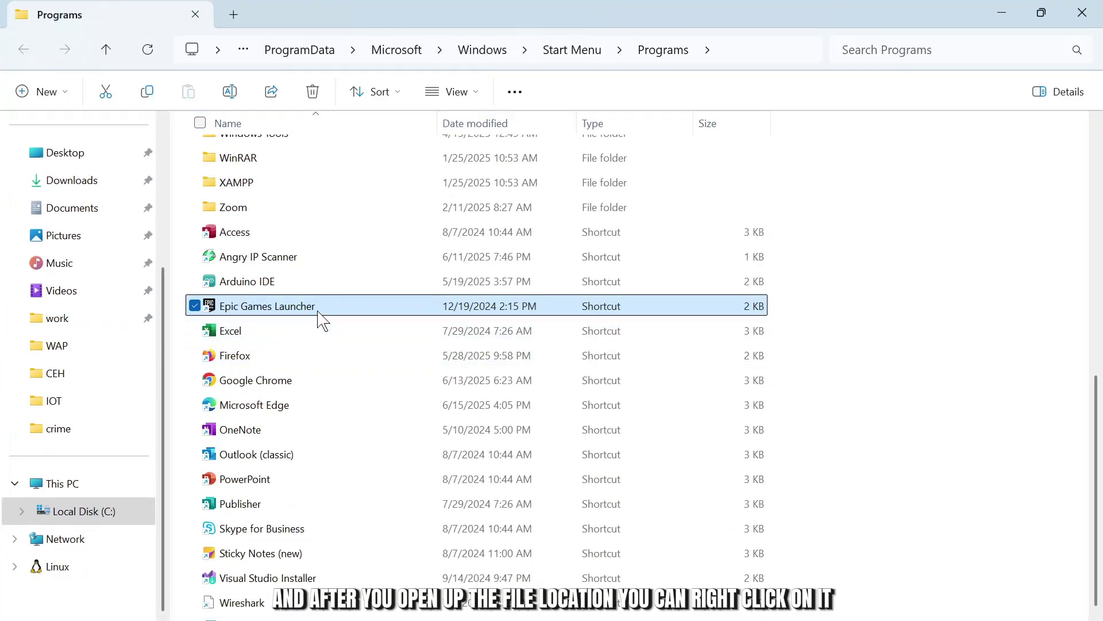
right_click(322, 320)
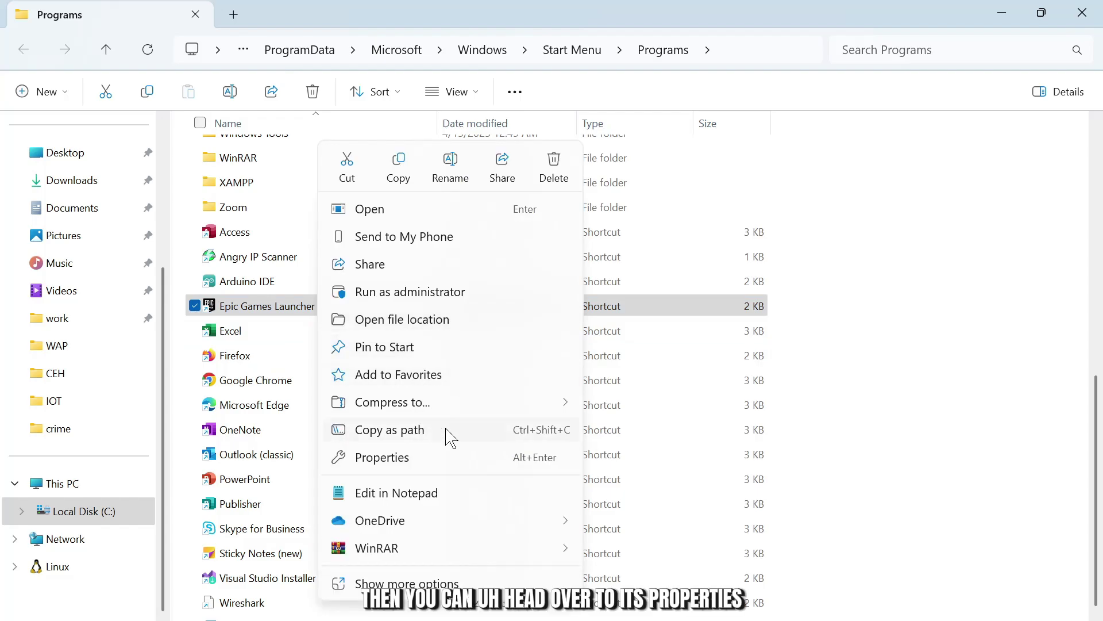
click(451, 458)
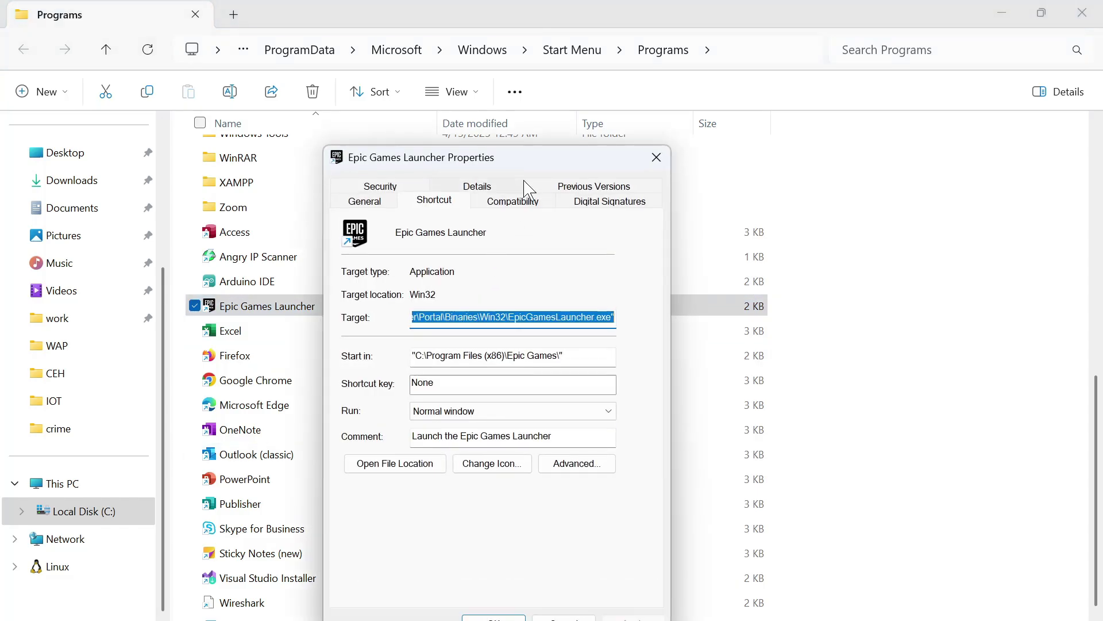
- Move the Properties dialog up and show the shortcut's Compatibility settings
drag(543, 155, 553, 109)
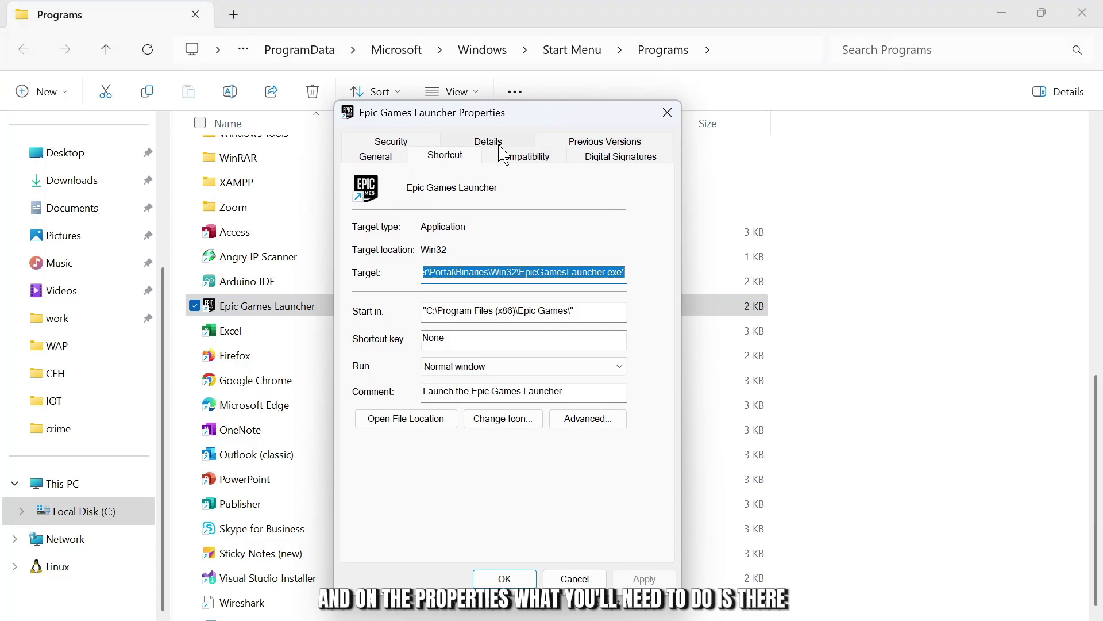
click(523, 160)
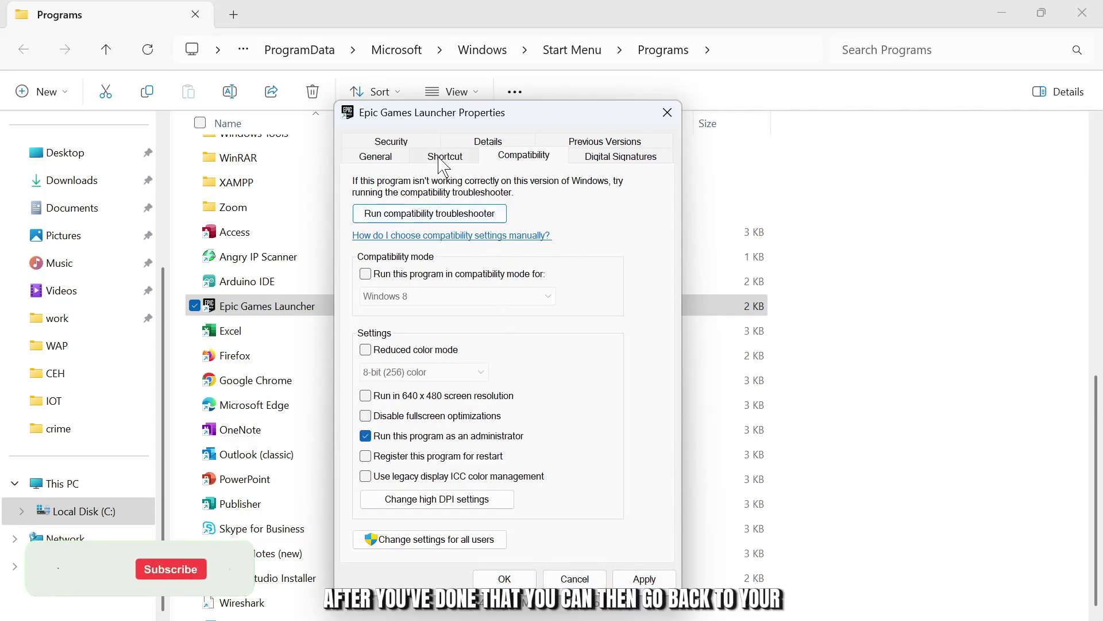
- Append ' -SkipBuildPatchPrereq' to the end of the shortcut's Target and select the flag
click(401, 162)
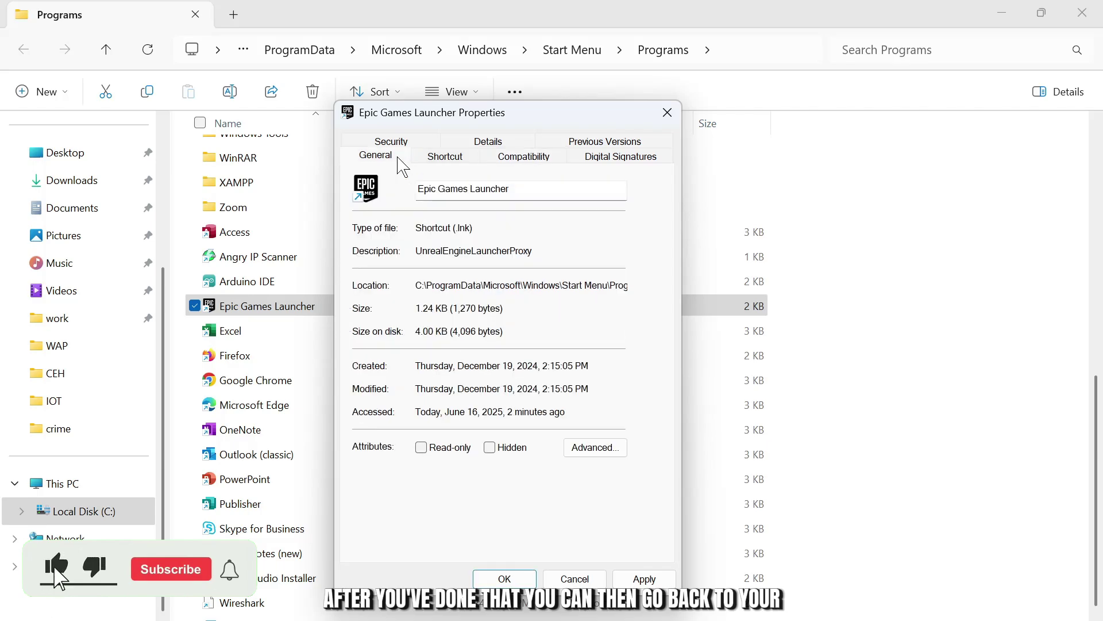
click(434, 164)
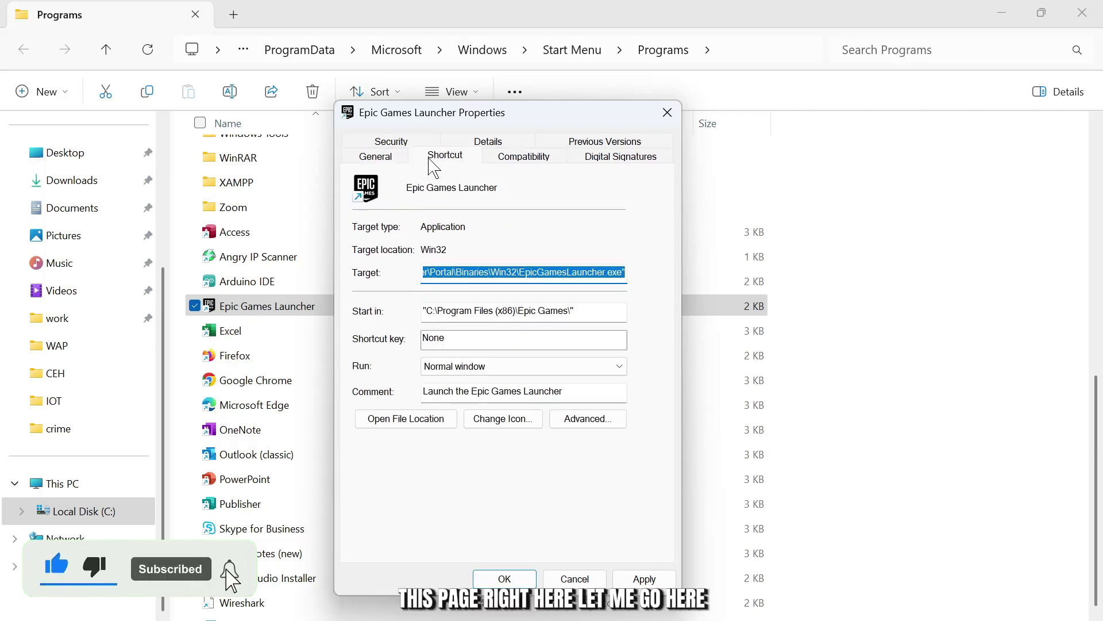
click(549, 272)
drag(549, 271, 617, 272)
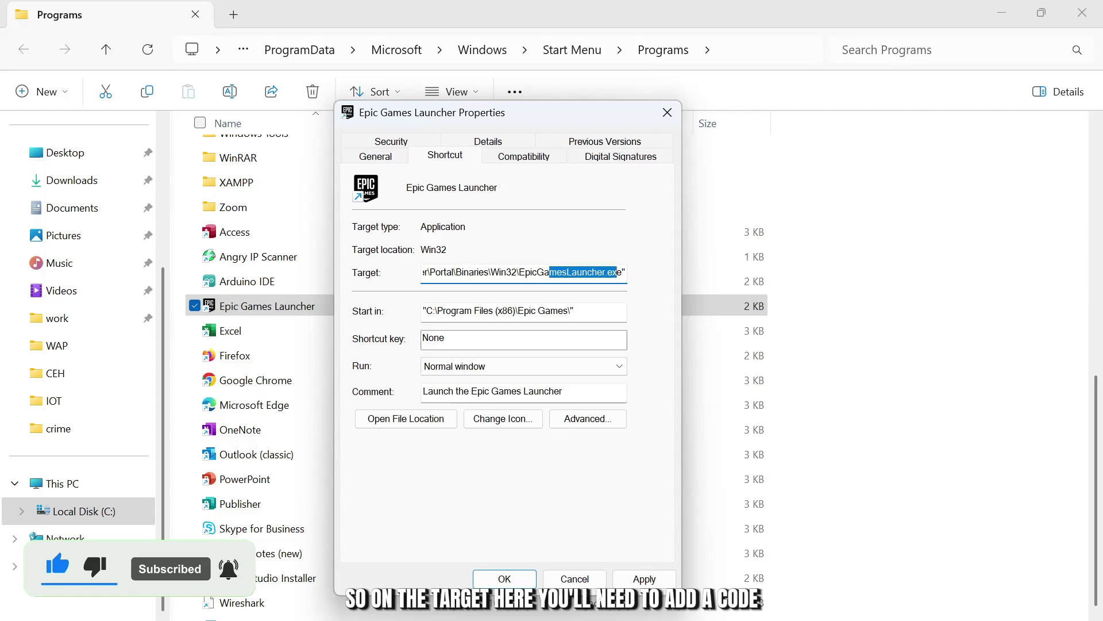
click(617, 271)
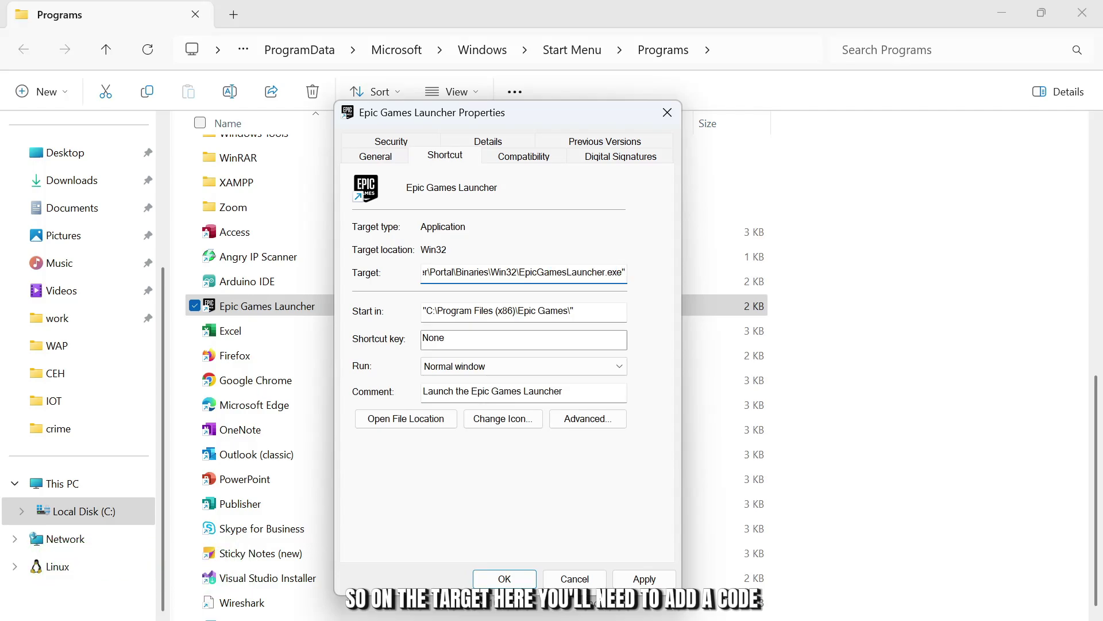
key(End)
text(-SkipBuildPatchPrereq)
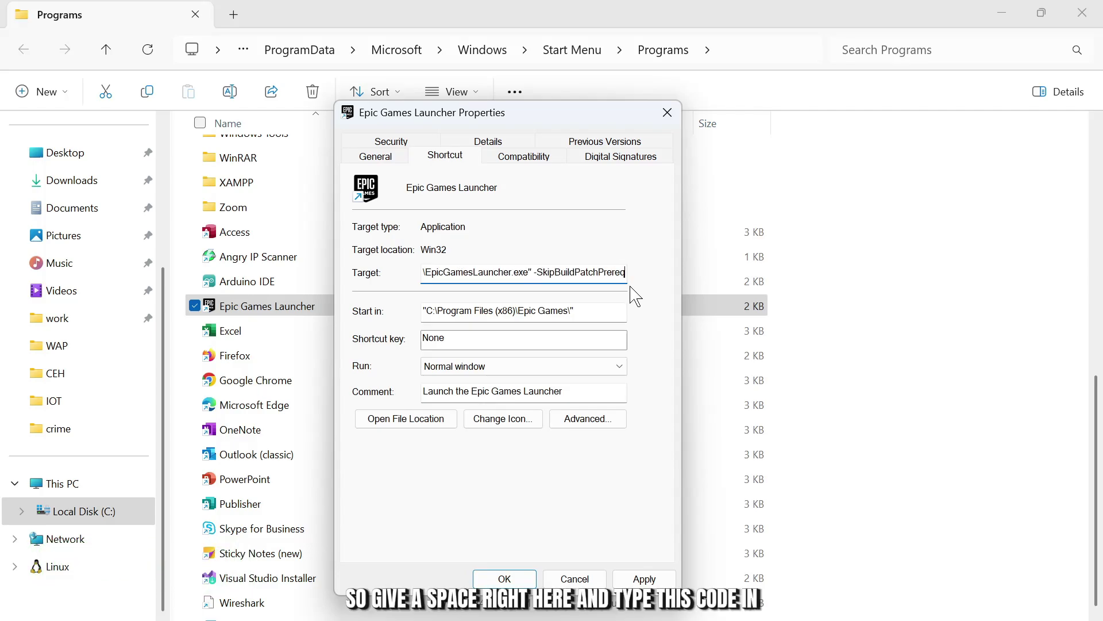
drag(532, 272, 615, 272)
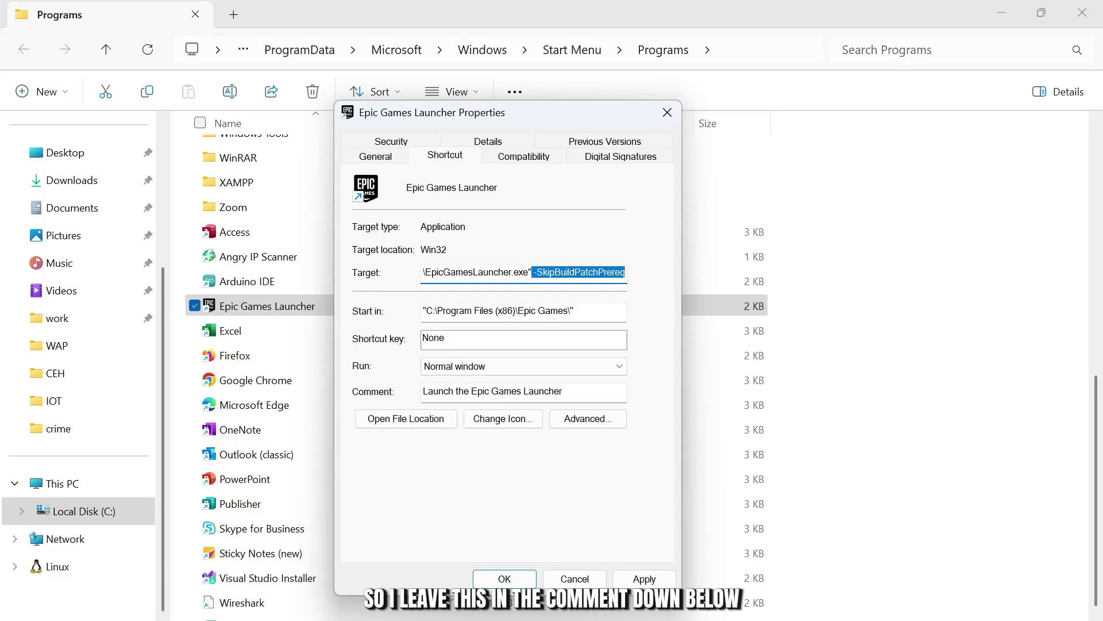
click(764, 598)
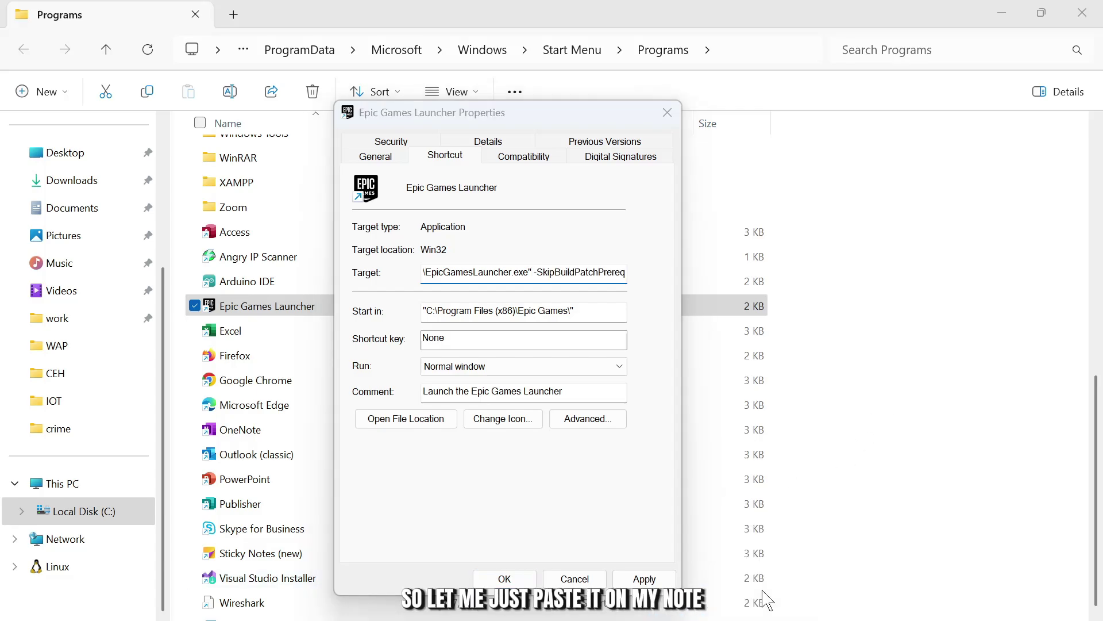
- Paste -SkipBuildPatchPrereq into Notepad enlarged, then highlight it again in the Target field
text(-SkipBuildPatchPrereq)
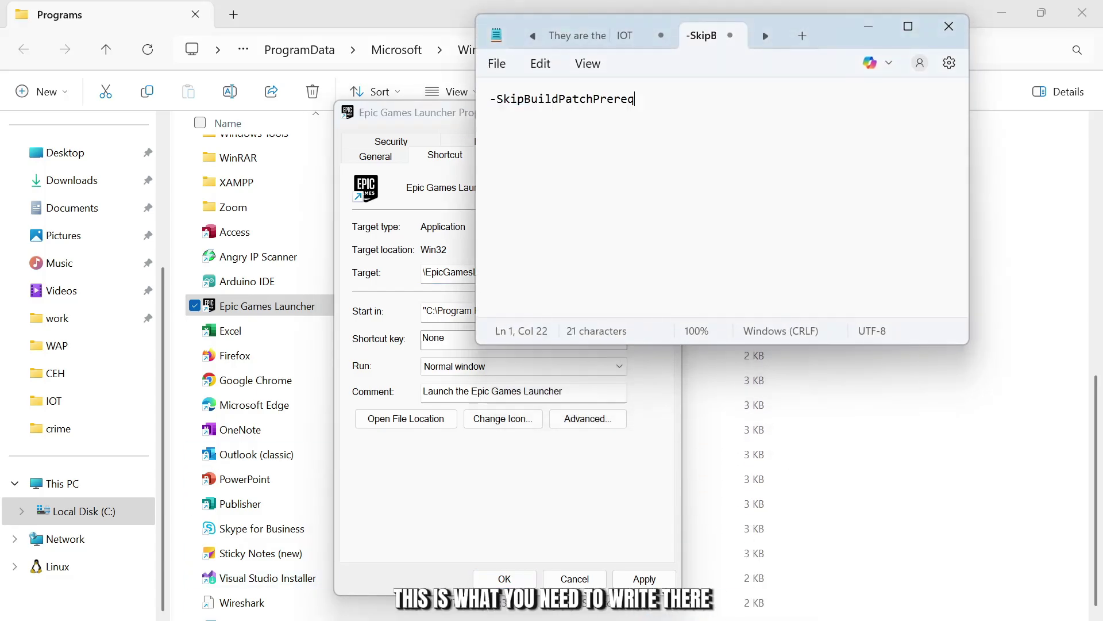
key(ctrl+plus)
key(ctrl+plus)
key(ctrl+plus)
key(ctrl+plus)
key(ctrl+plus)
key(ctrl+plus)
key(ctrl+plus)
key(ctrl+plus)
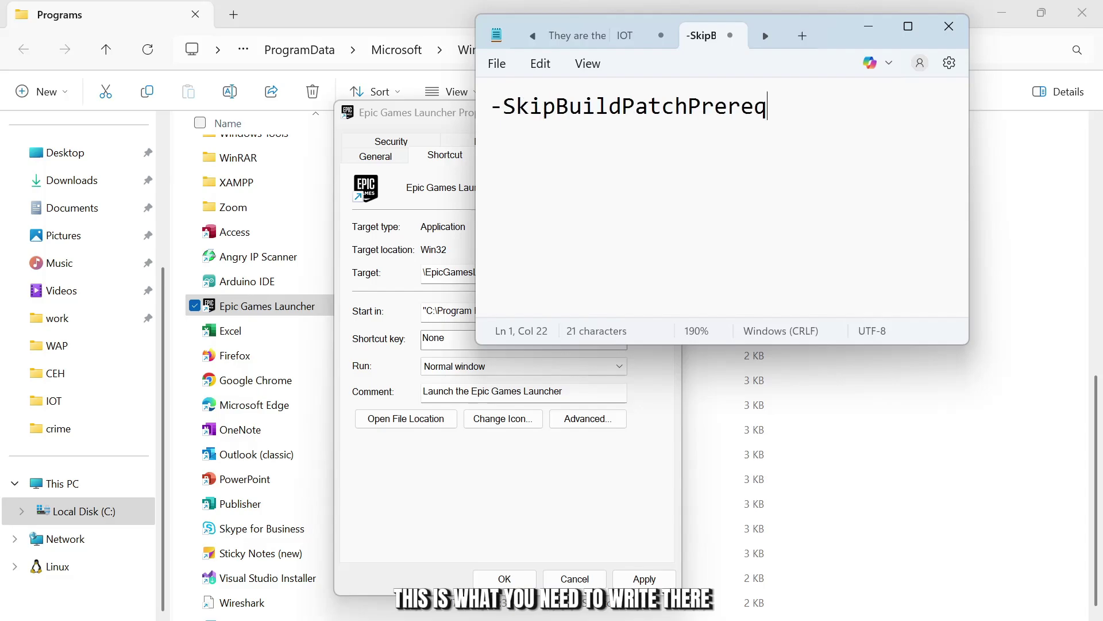
click(466, 250)
key(Left)
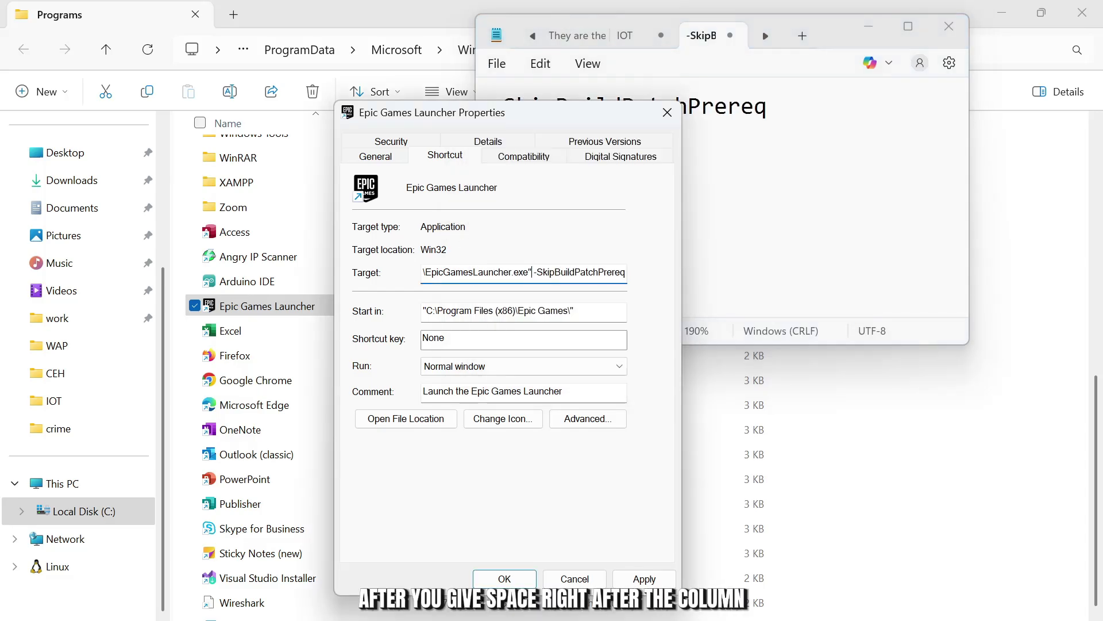
drag(534, 272, 609, 272)
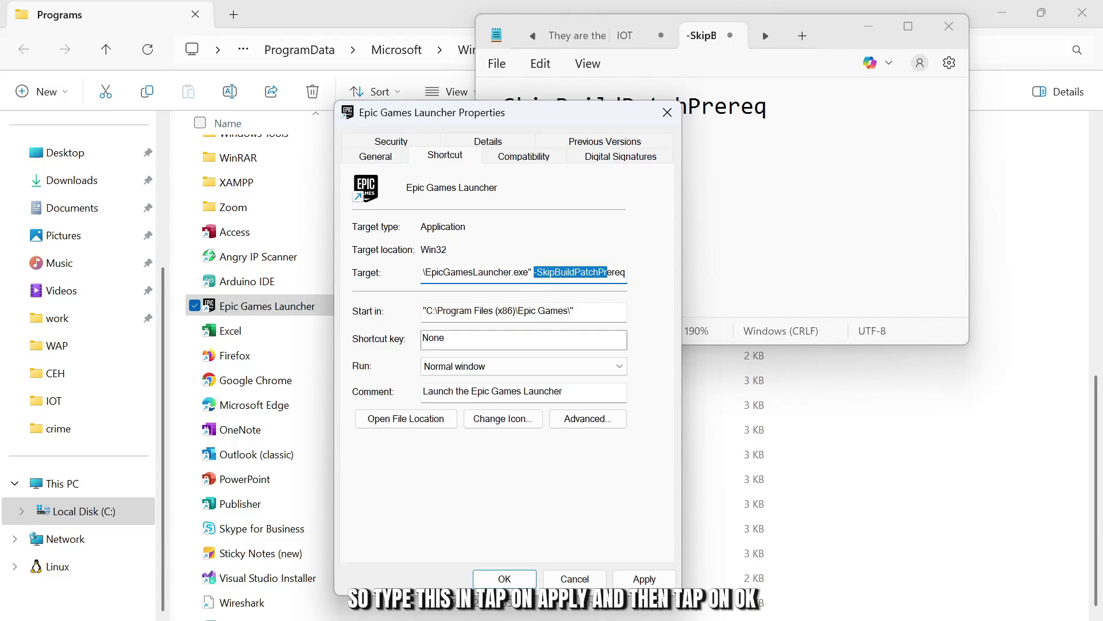
- Apply and confirm the shortcut changes, then close Notepad and the Programs folder
click(647, 579)
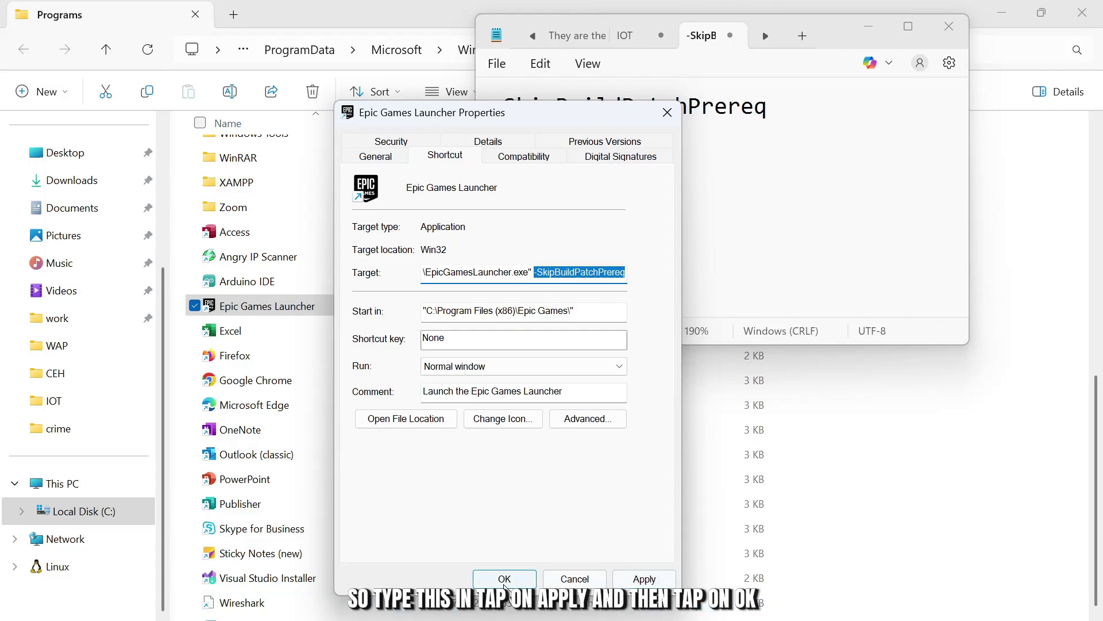
click(504, 579)
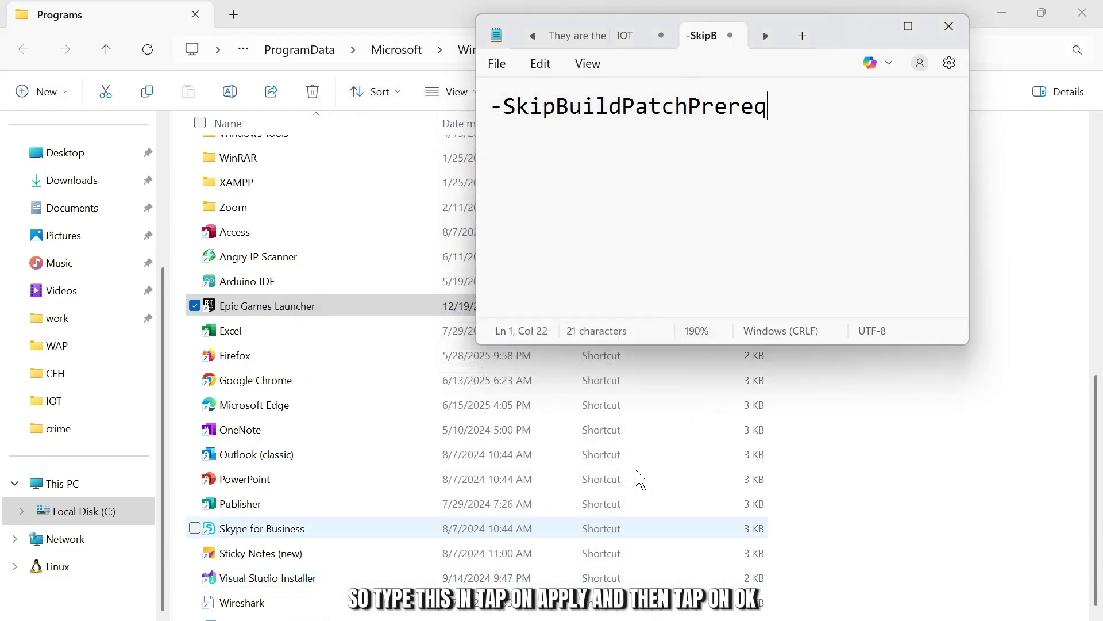
click(948, 26)
click(1082, 13)
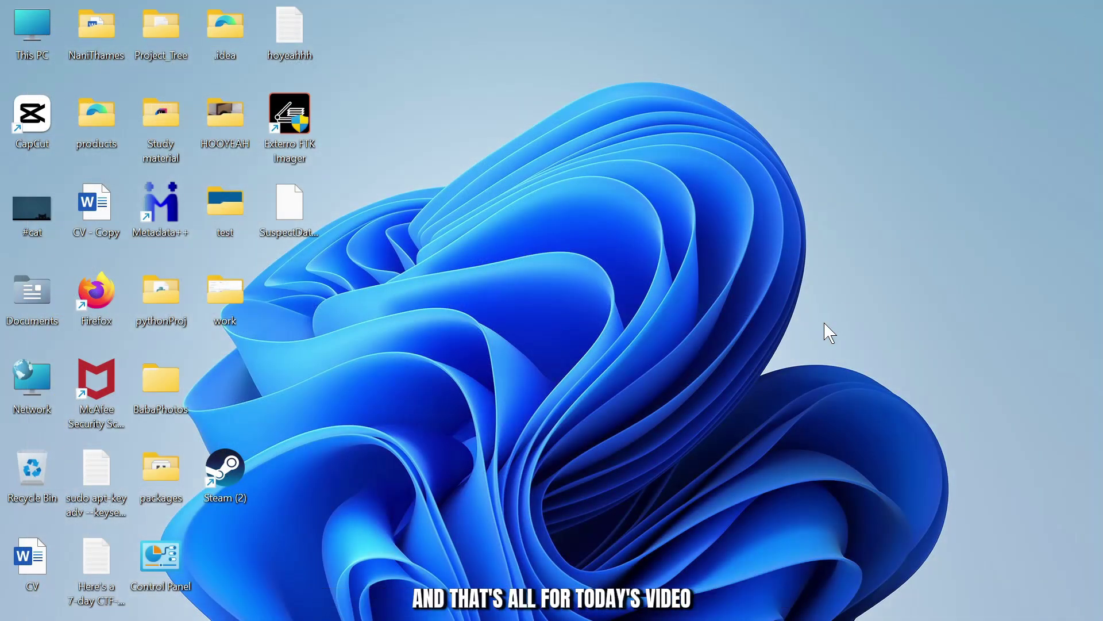